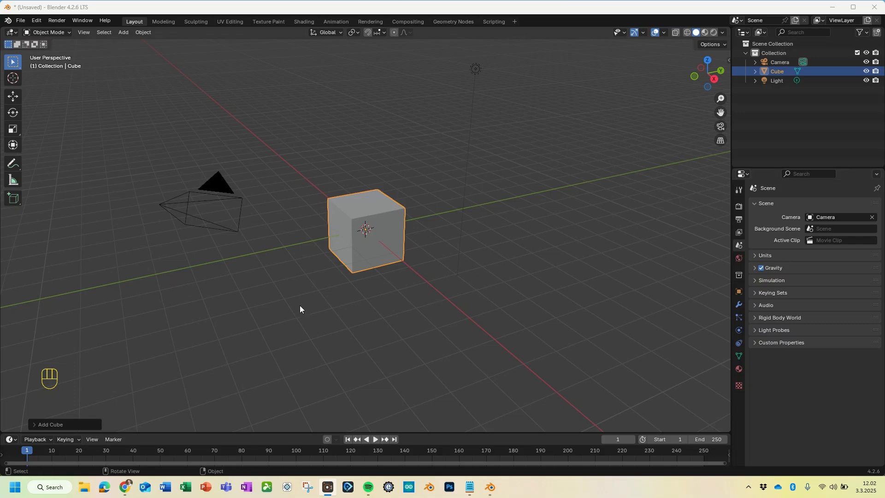
Step: Examine the editor types available for the 3D viewport, outliner, properties and timeline areas
left_click(12, 33)
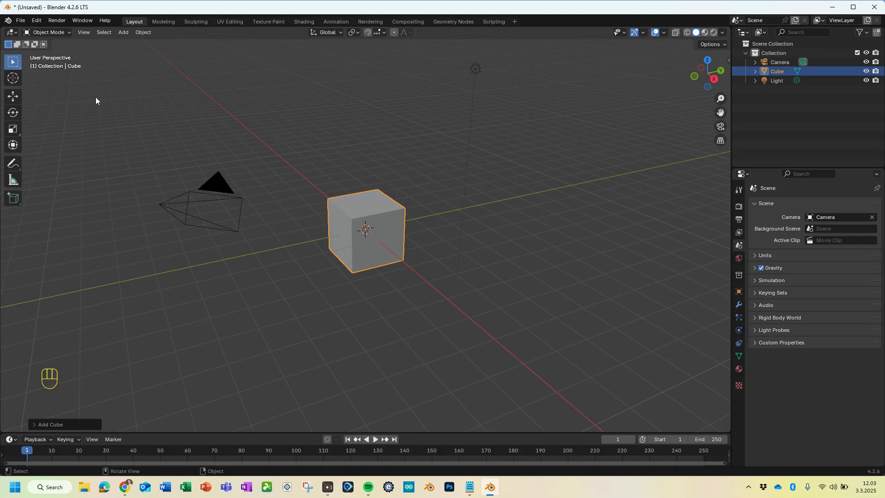
left_click(12, 33)
left_click(744, 32)
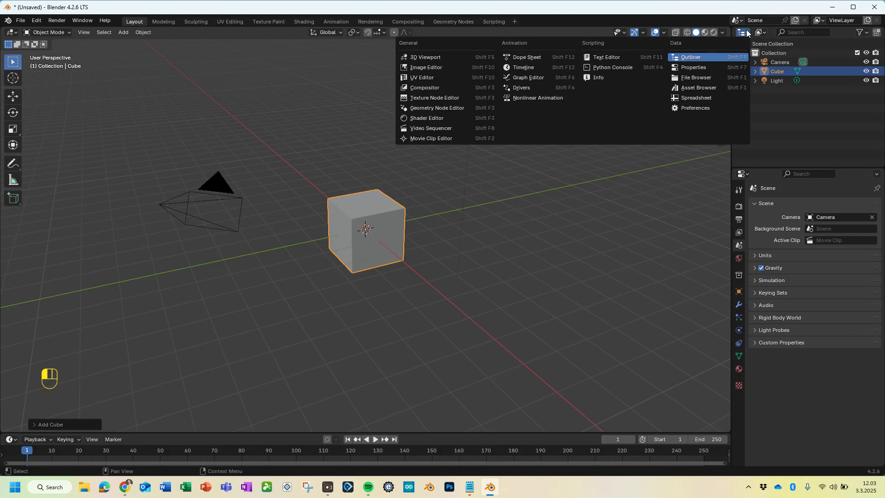
left_click(742, 174)
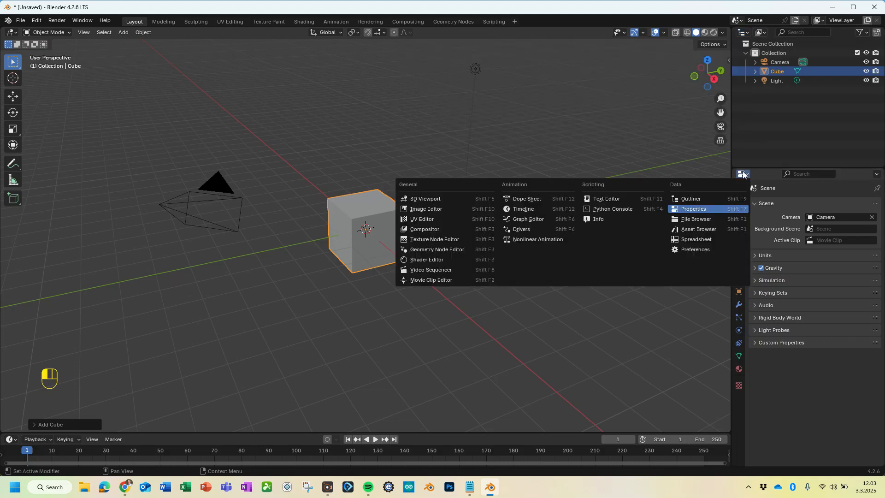
left_click(13, 440)
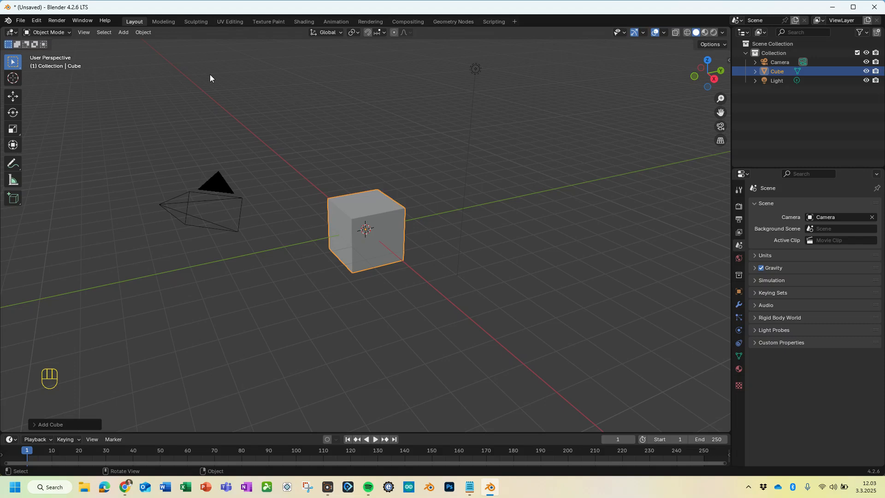
Step: Look through the Modeling, Sculpting, UV Editing, Texture Paint and Shading workspaces and return to Layout
left_click(163, 21)
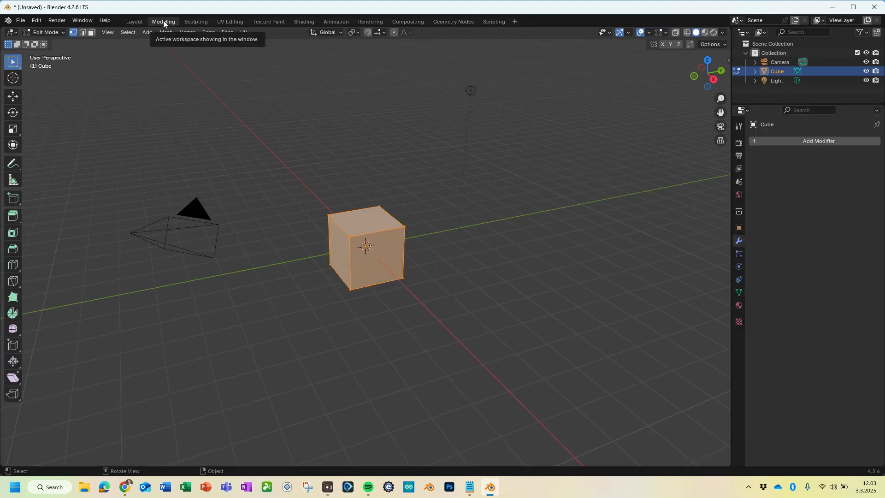
left_click(197, 21)
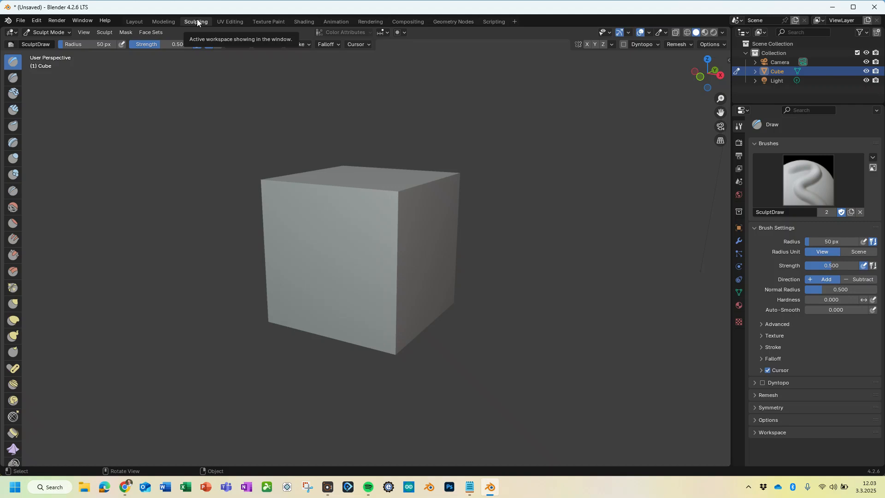
left_click(230, 22)
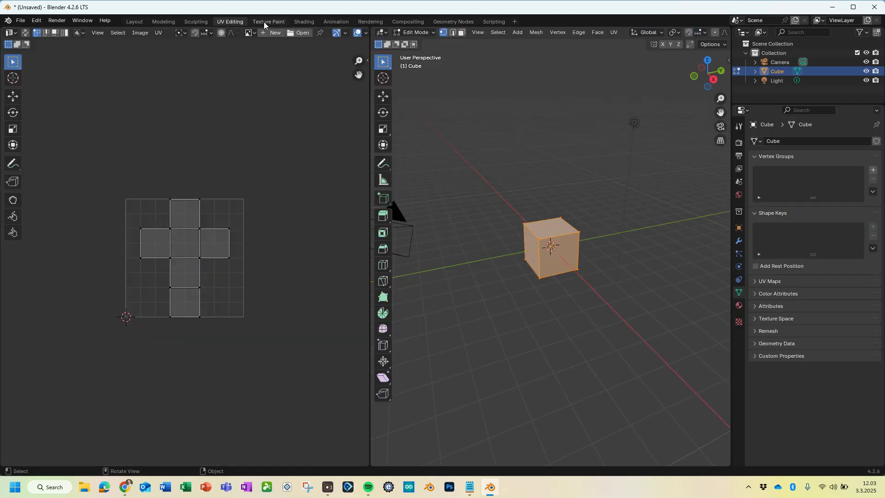
left_click(275, 21)
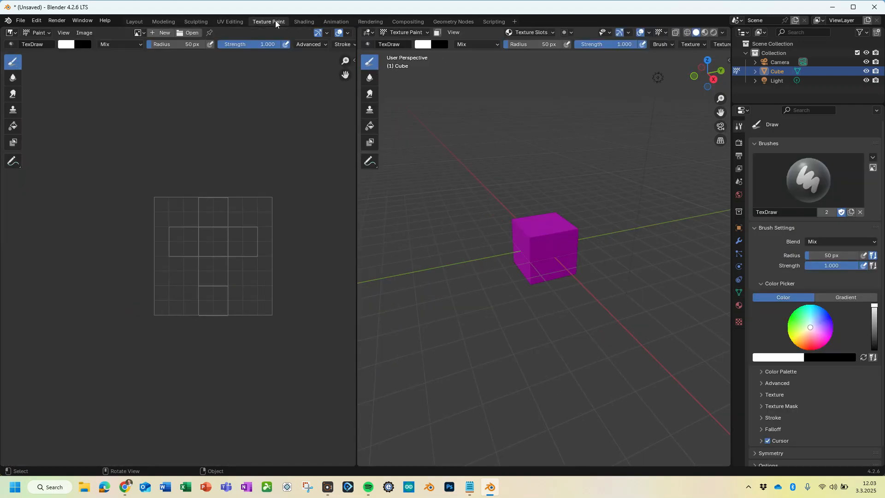
left_click(302, 21)
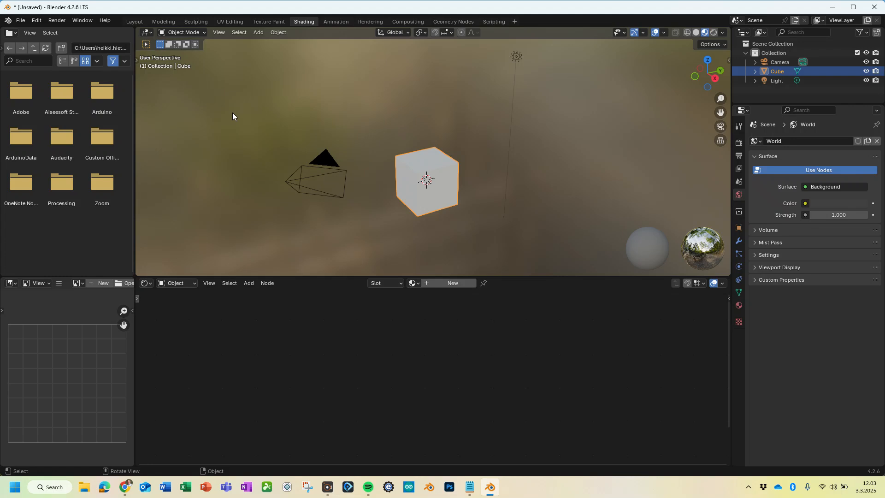
left_click(134, 21)
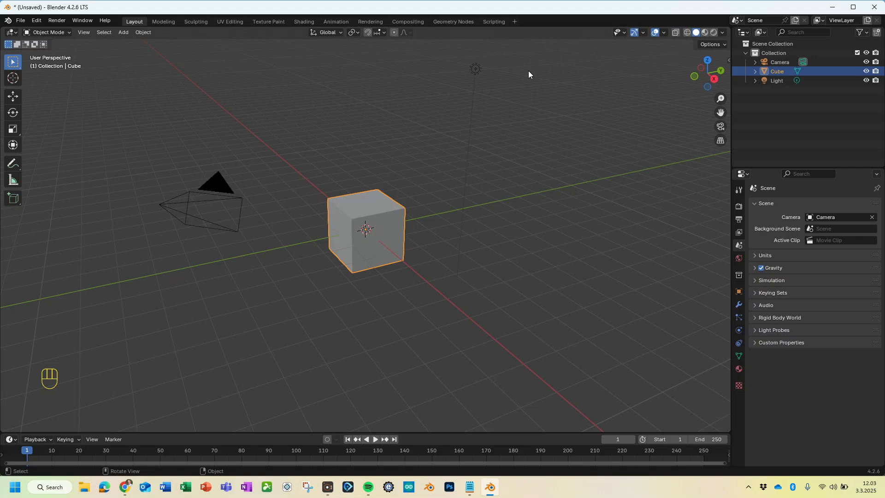
Step: Duplicate the Layout workspace and rename the copy "My Layout"
left_click(515, 20)
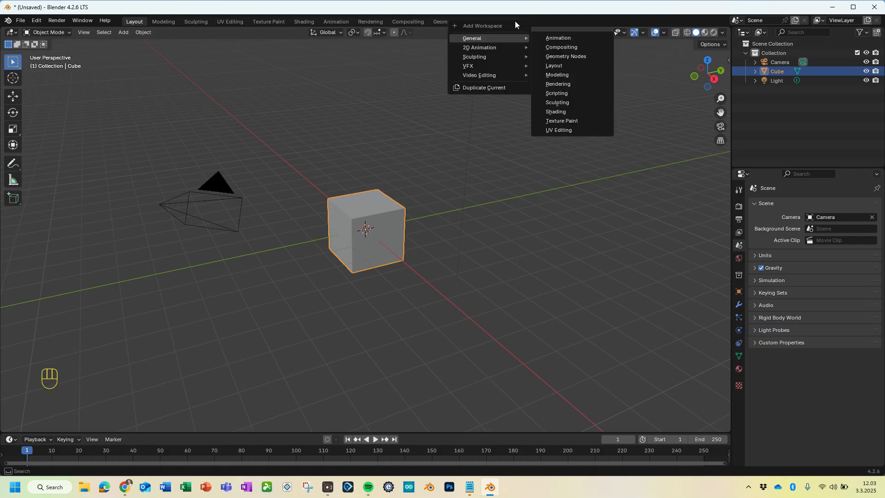
left_click(499, 89)
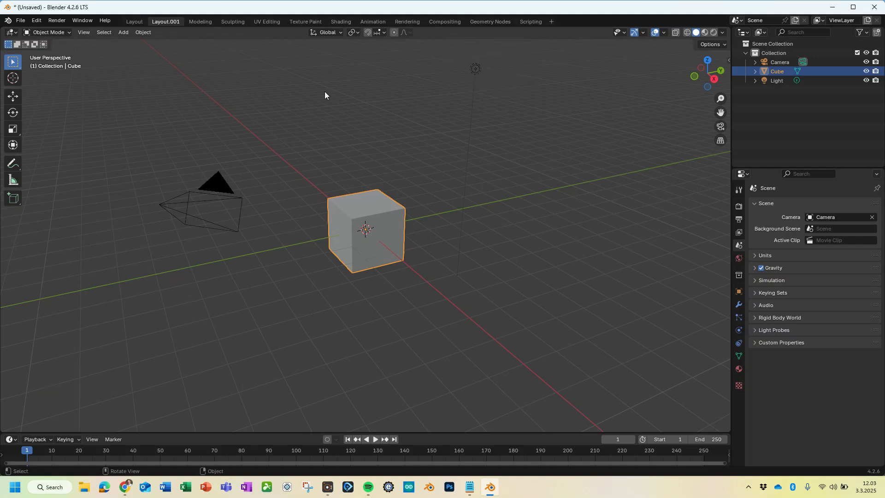
right_click(170, 21)
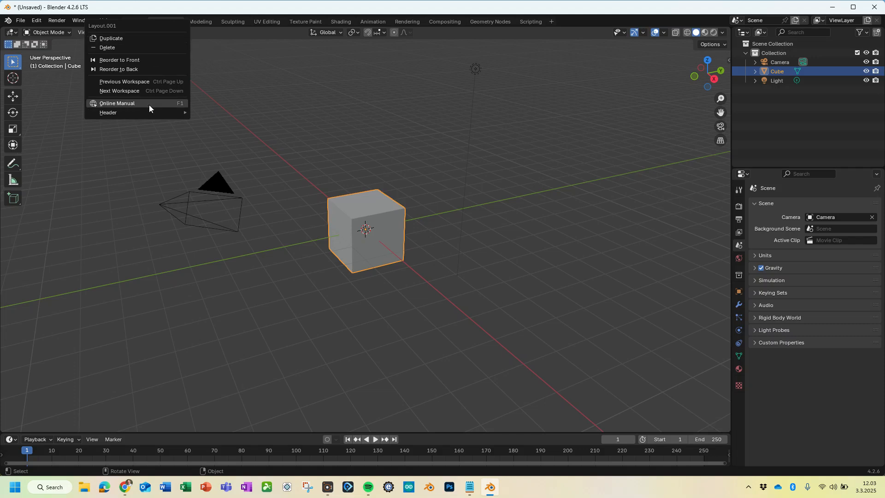
left_click(231, 56)
double_click(171, 22)
key("BackSpace")
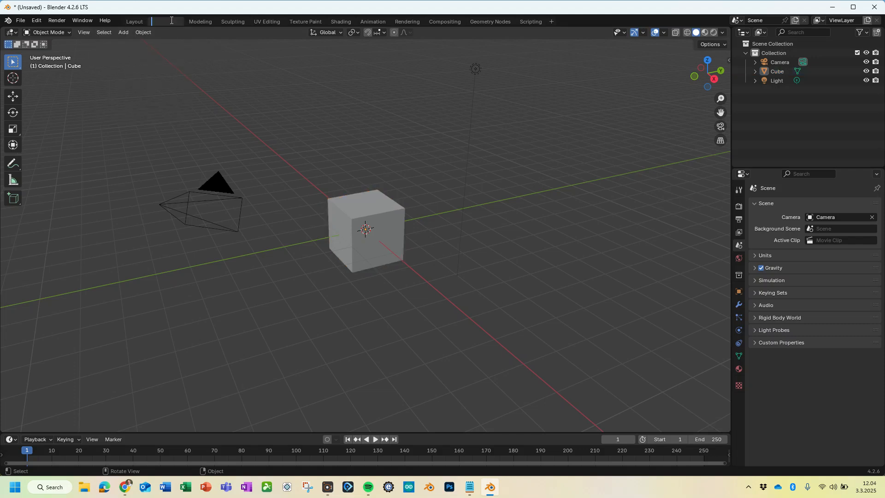
type("My Layout")
key("Return")
Step: Split the 3D viewport into two side-by-side viewports and check the Screencast Keys settings in the new one's sidebar
left_click_drag(729, 433, 374, 315)
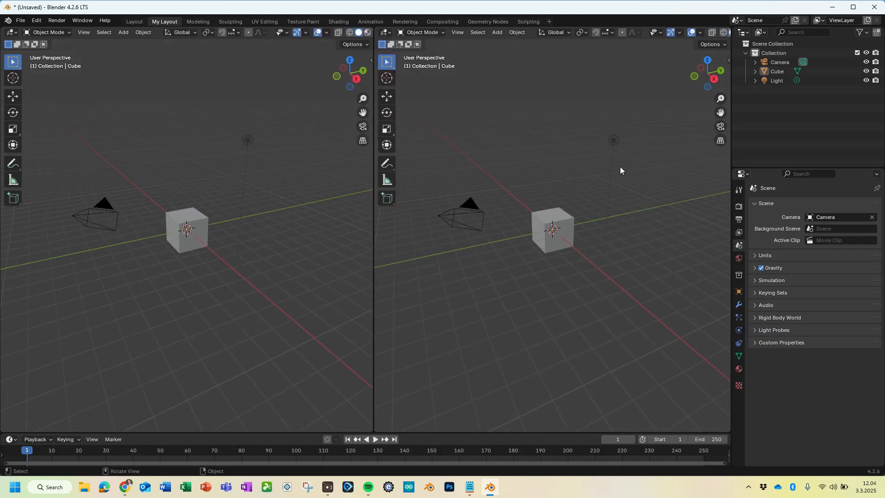
key("n")
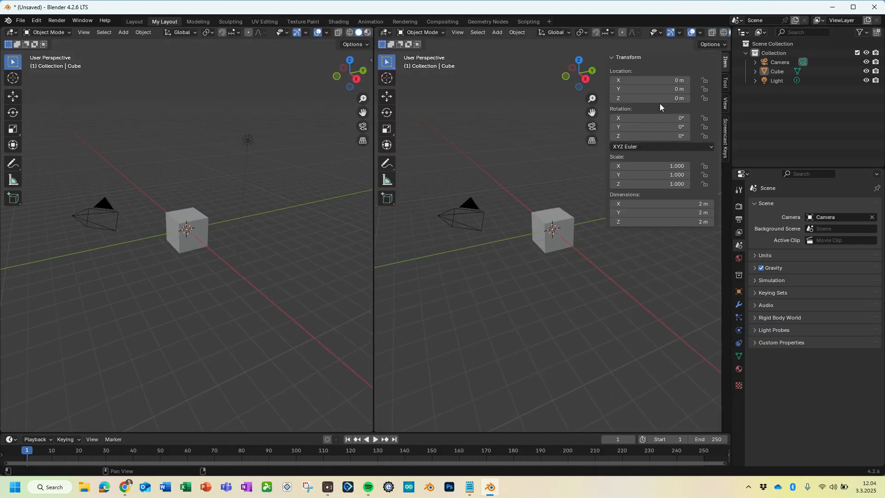
left_click(725, 143)
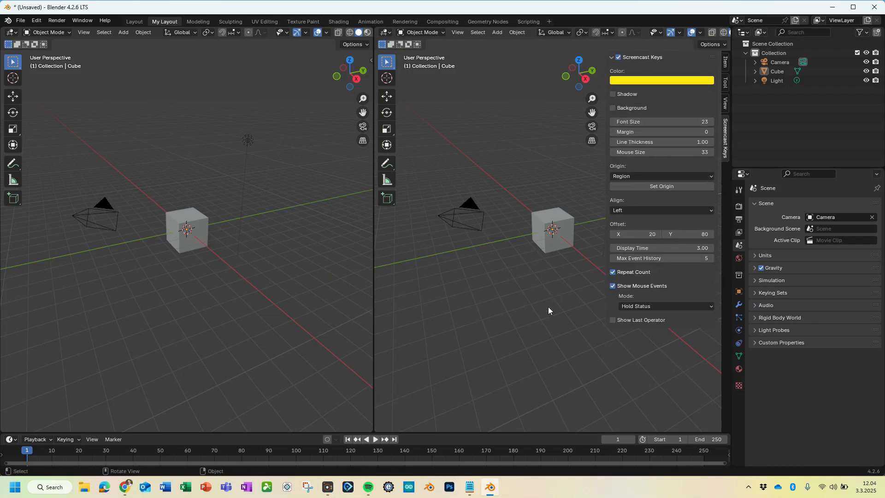
key("n")
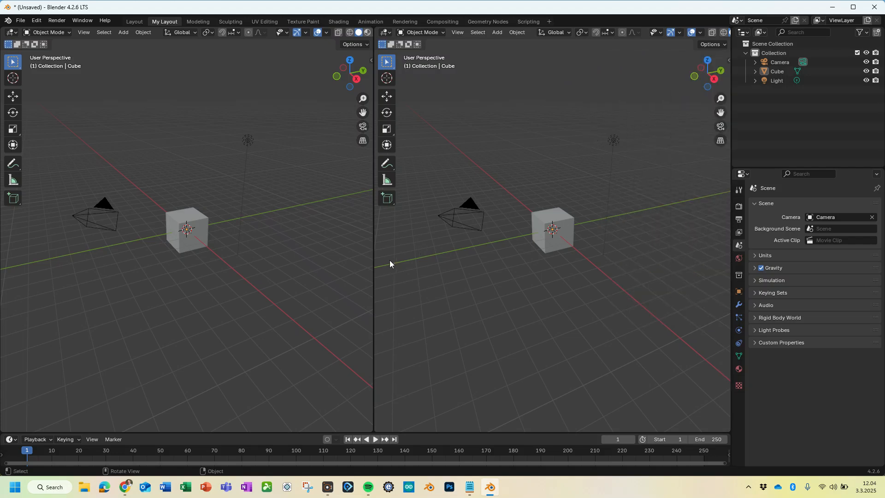
Step: Try the Movie Clip Editor and Video Sequencer in the second viewport area and restore it to 3D Viewport
left_click(388, 33)
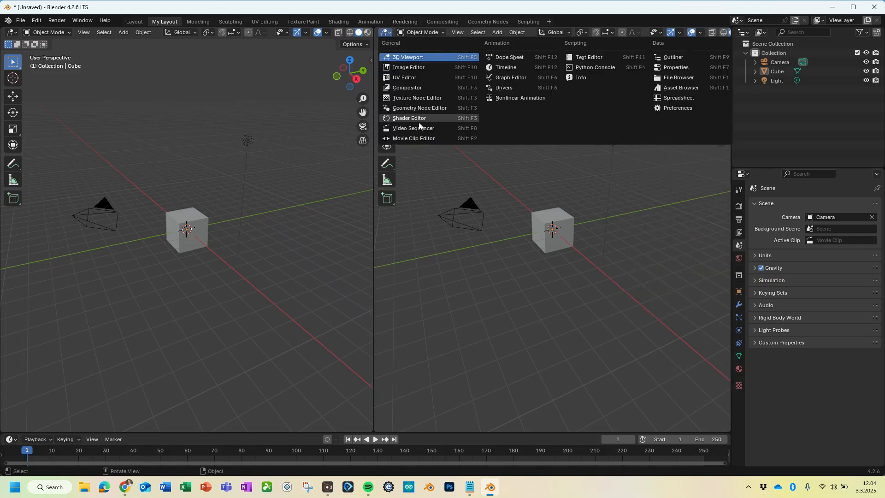
left_click(424, 137)
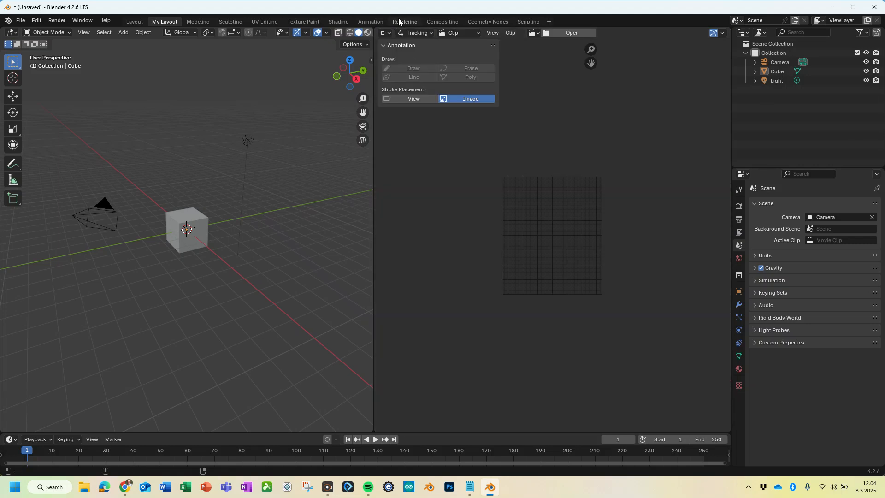
left_click(388, 34)
left_click(410, 127)
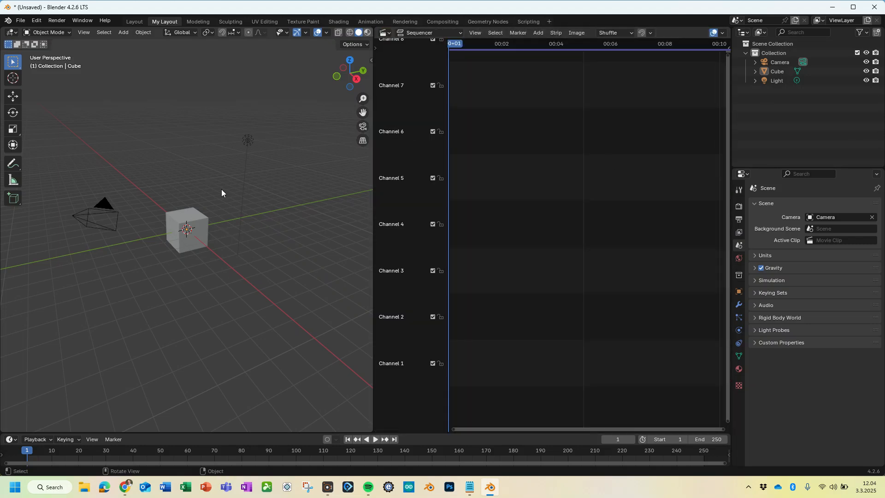
key("Home")
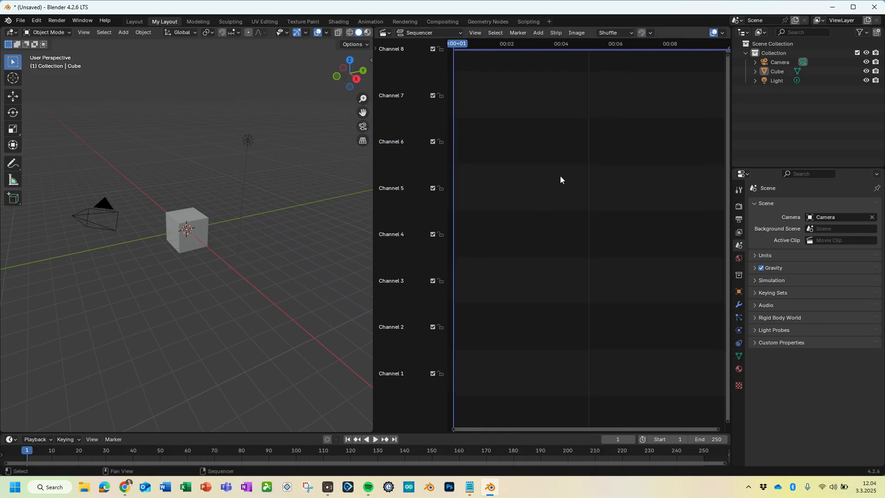
left_click(387, 35)
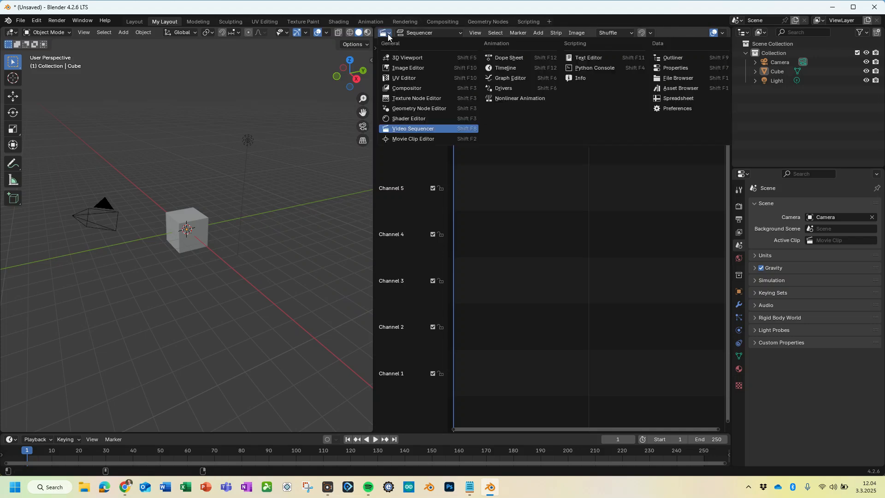
left_click(402, 58)
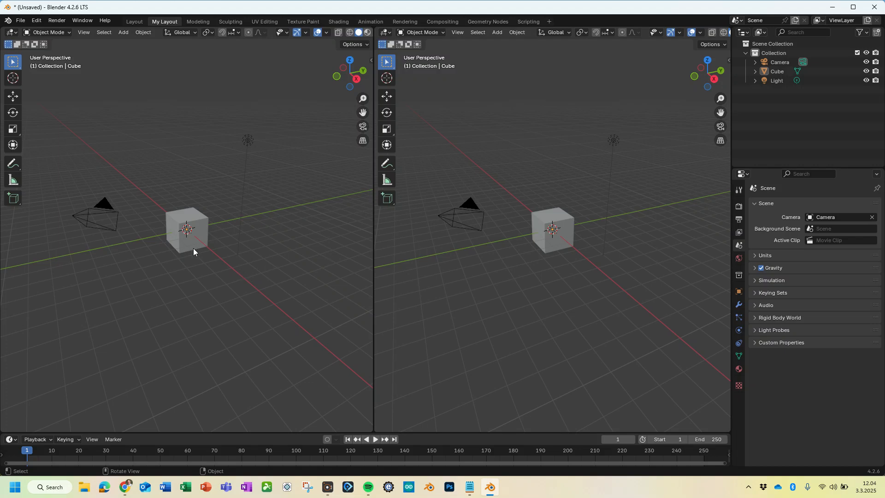
Step: Widen the second viewport by narrowing the outliner and properties areas, and set its shading to Rendered
middle_click_drag(565, 176, 565, 176)
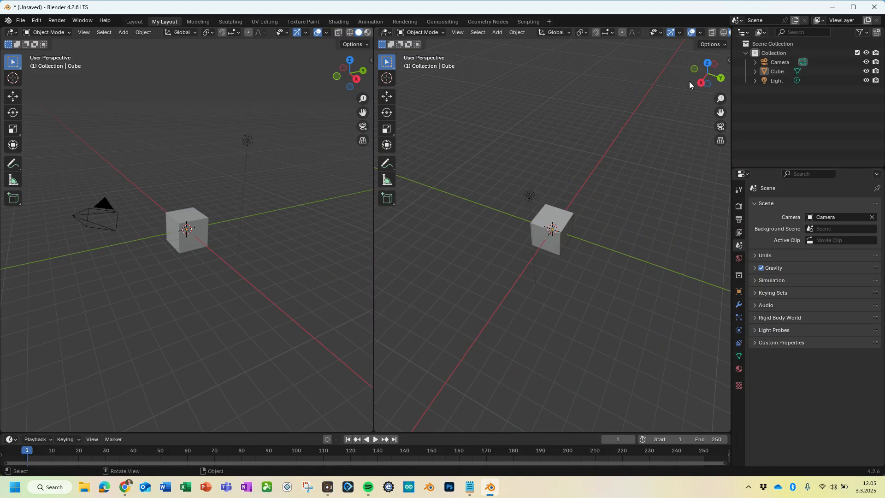
left_click_drag(731, 130, 791, 129)
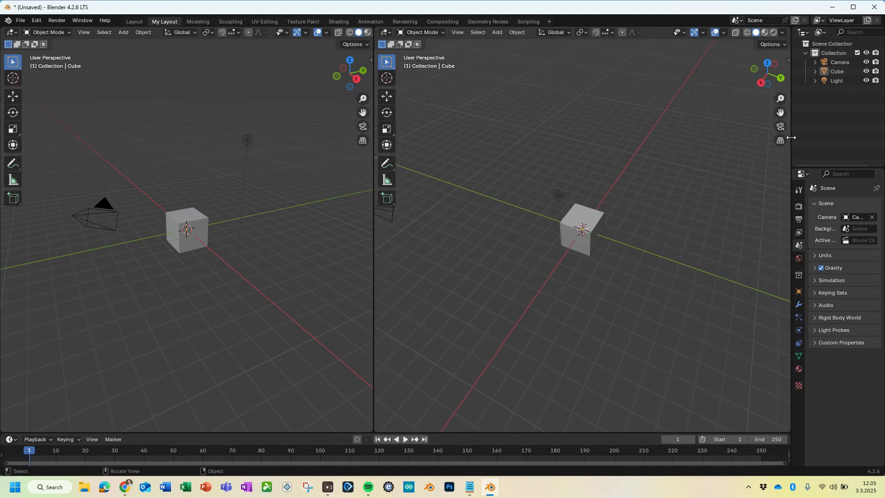
left_click(774, 33)
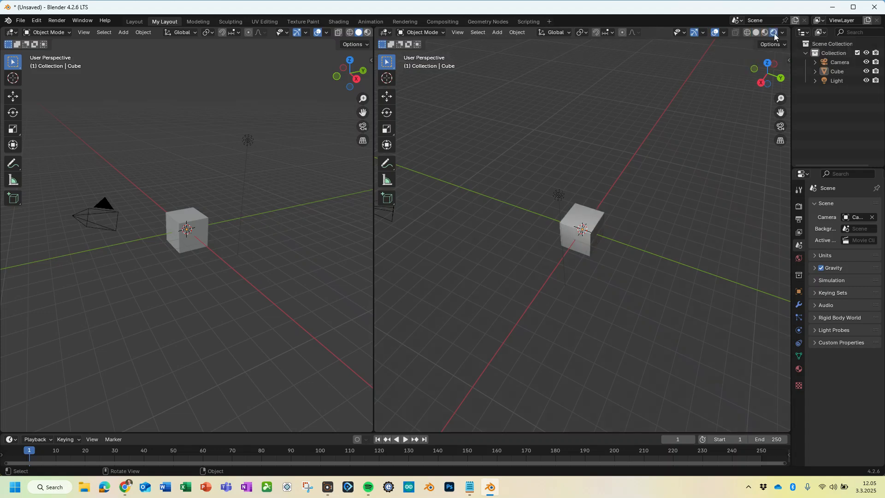
Step: Add a new material to the cube with a blue-violet base color and inspect it in the rendered viewport
left_click(202, 220)
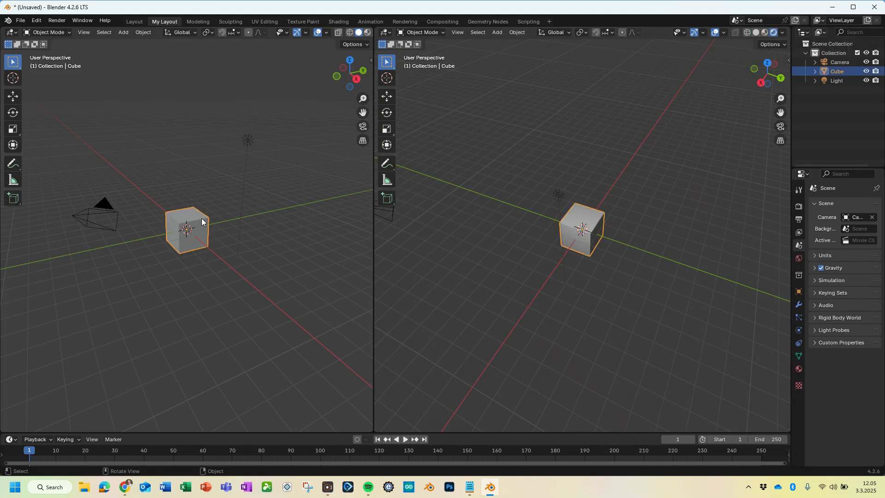
left_click(799, 370)
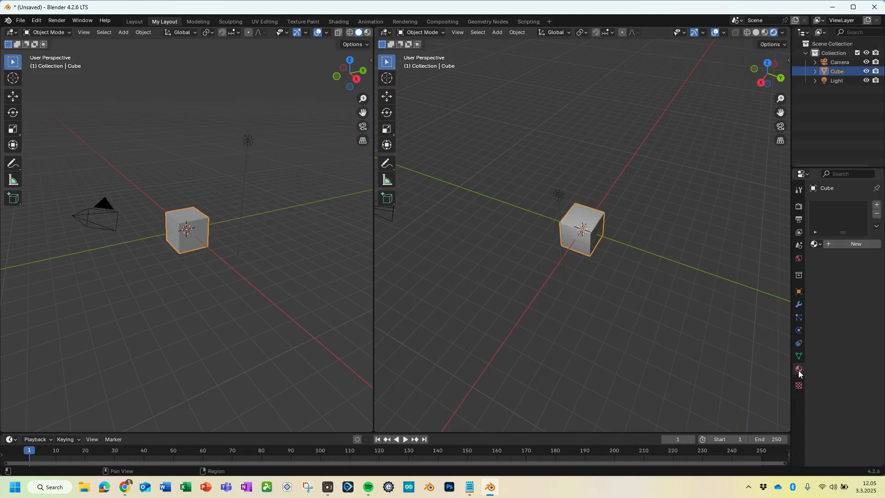
left_click(847, 244)
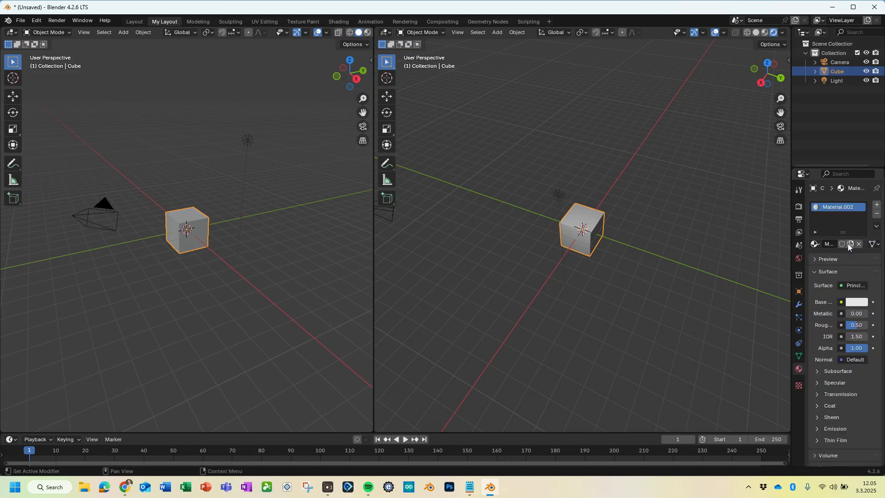
left_click(852, 302)
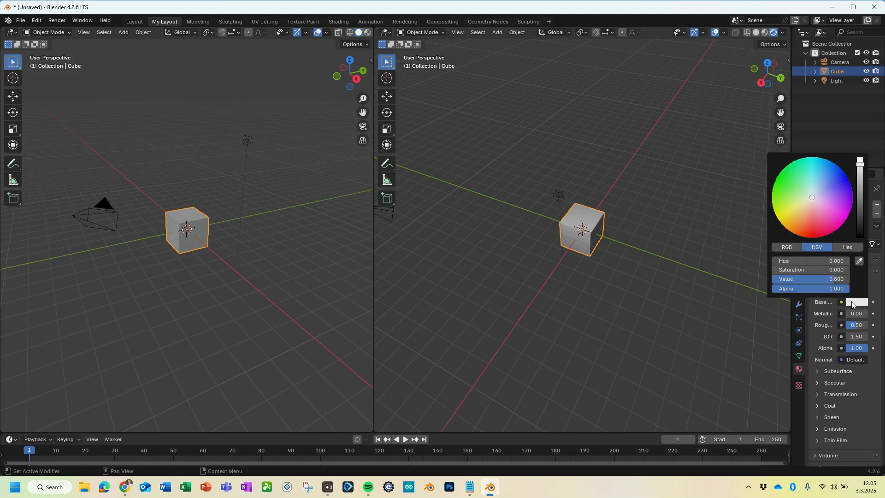
left_click(834, 187)
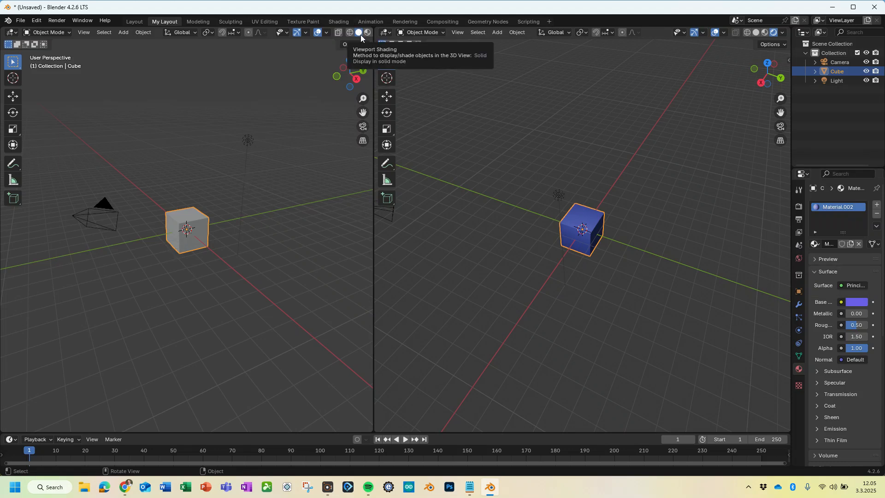
scroll(583, 242, "up", 3)
scroll(583, 239, "up", 3)
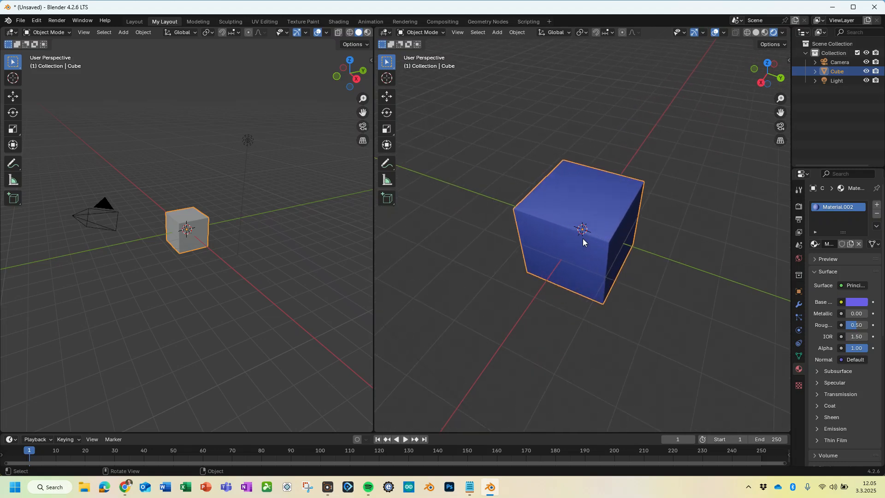
middle_click_drag(602, 297, 611, 295)
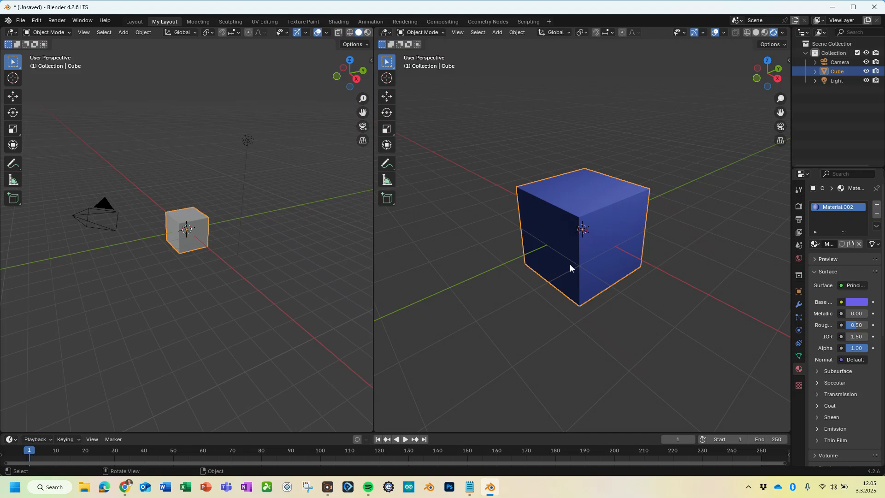
Step: Split the solid-shaded viewport horizontally into two stacked viewports of about equal height
left_click_drag(371, 430, 359, 215)
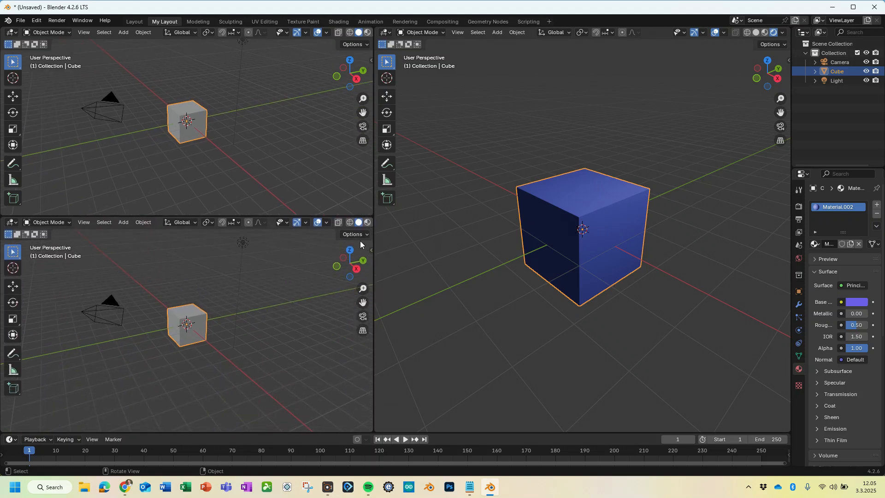
Step: Align the lower solid-shaded viewport to Top view and the rendered viewport to Right view
left_click(350, 252)
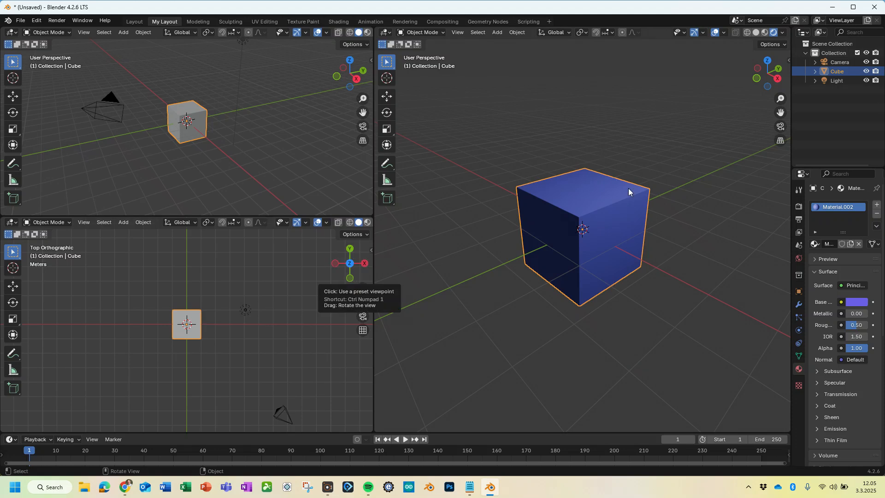
left_click(778, 80)
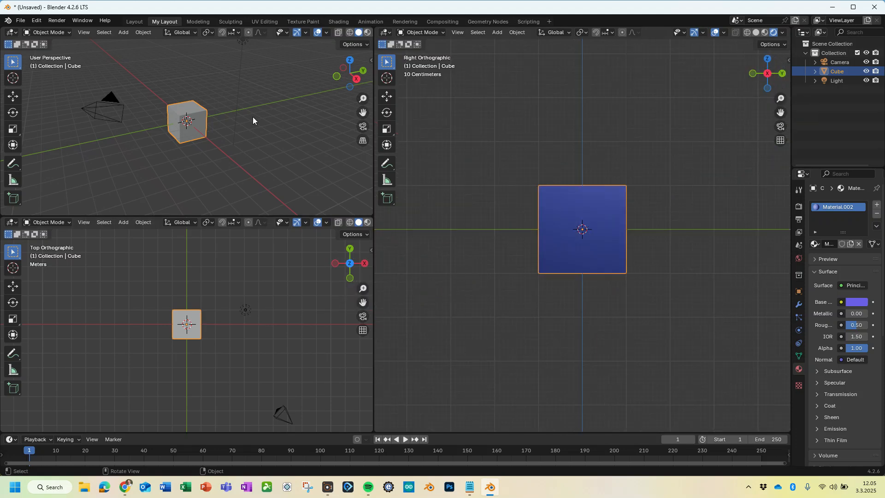
Step: Rotate the cube freehand from the upper perspective viewport so that it is tilted in all three viewports
key("r")
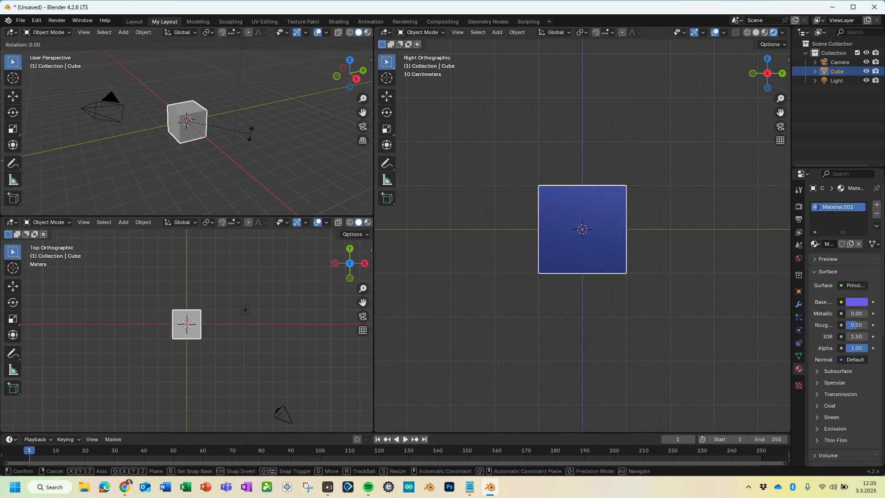
left_click(250, 133)
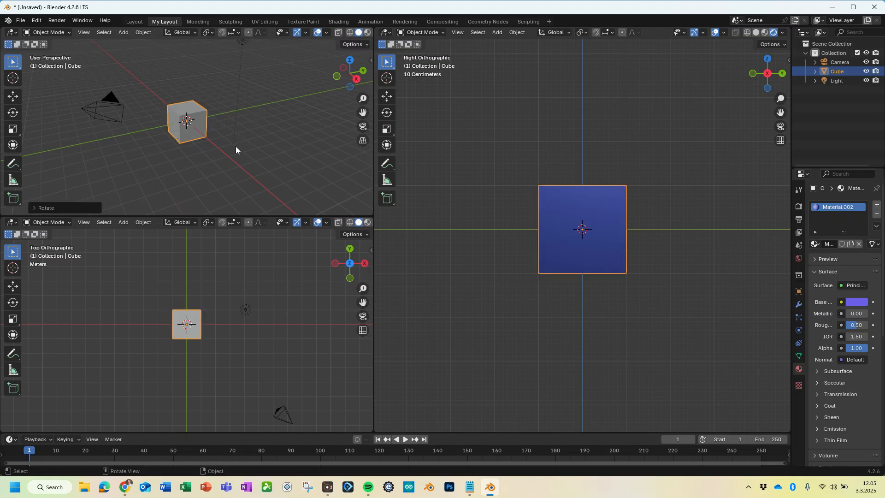
key("r")
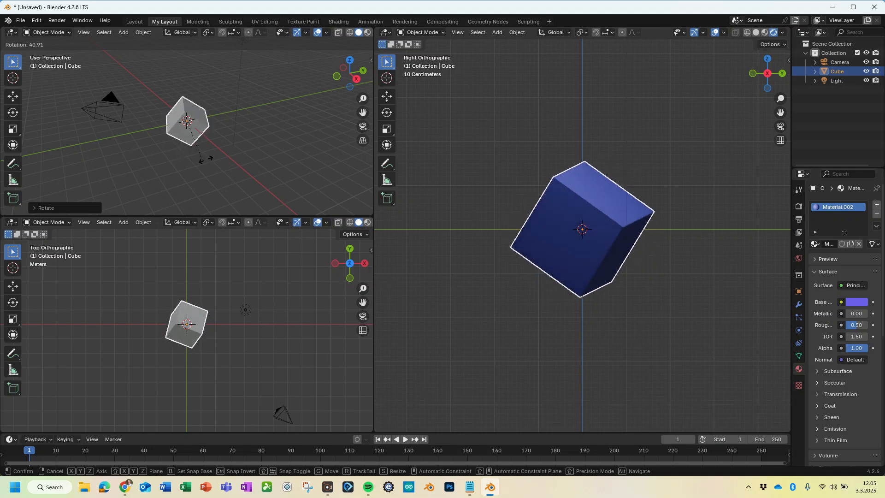
left_click(257, 117)
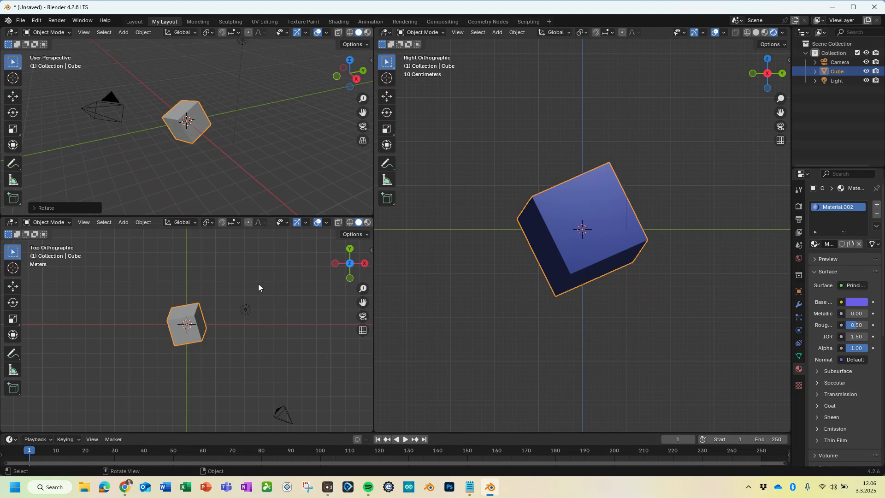
Step: Join the Top view viewport and the rendered viewport into the solid-shaded perspective viewport, leaving a single 3D viewport
right_click(239, 215)
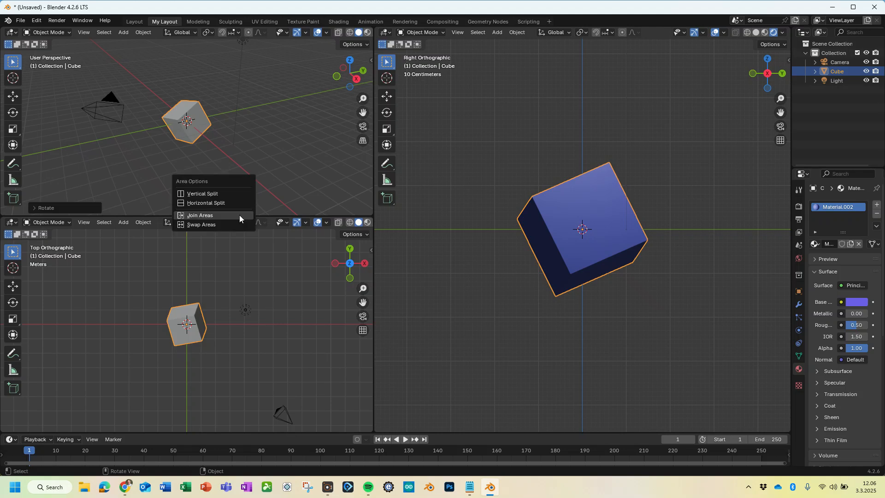
left_click(239, 215)
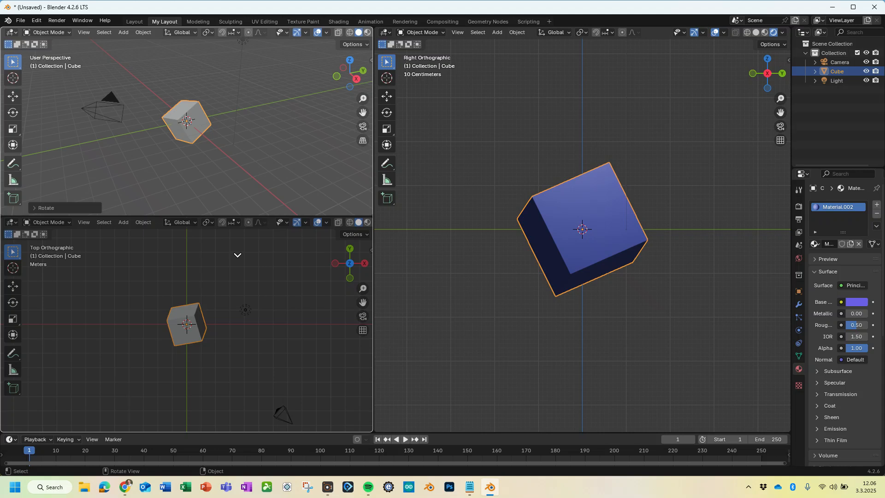
left_click(237, 255)
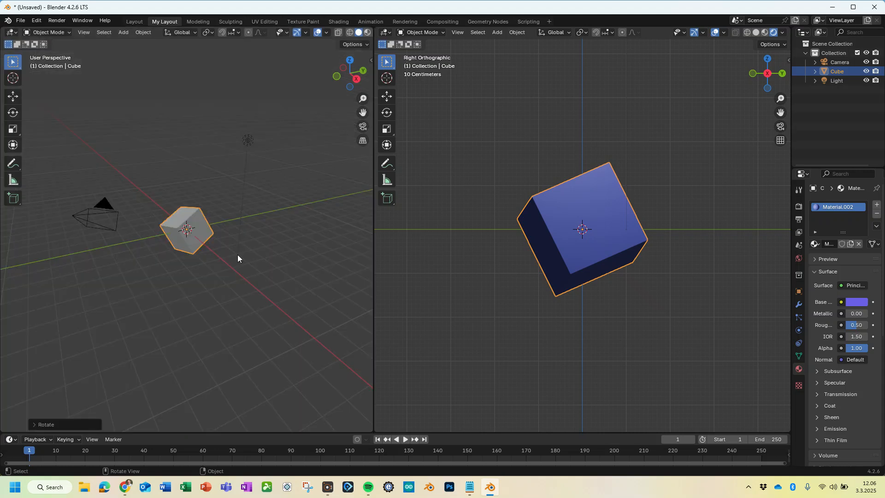
right_click(374, 270)
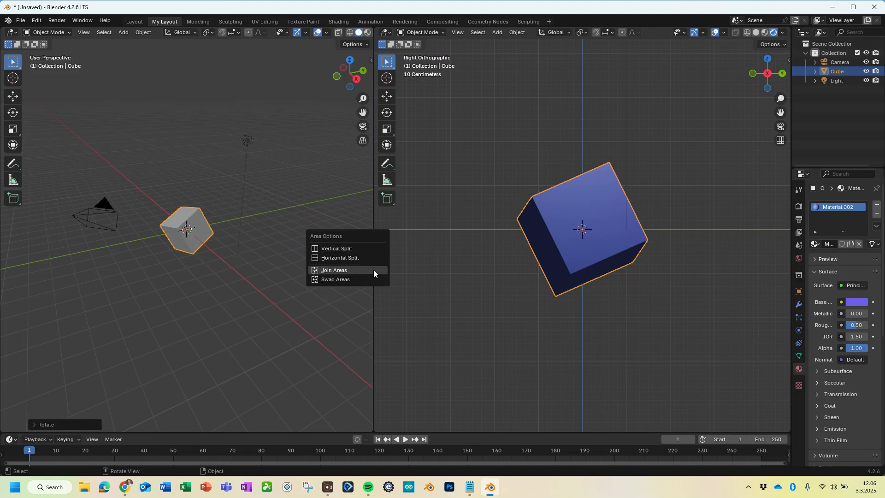
left_click(374, 272)
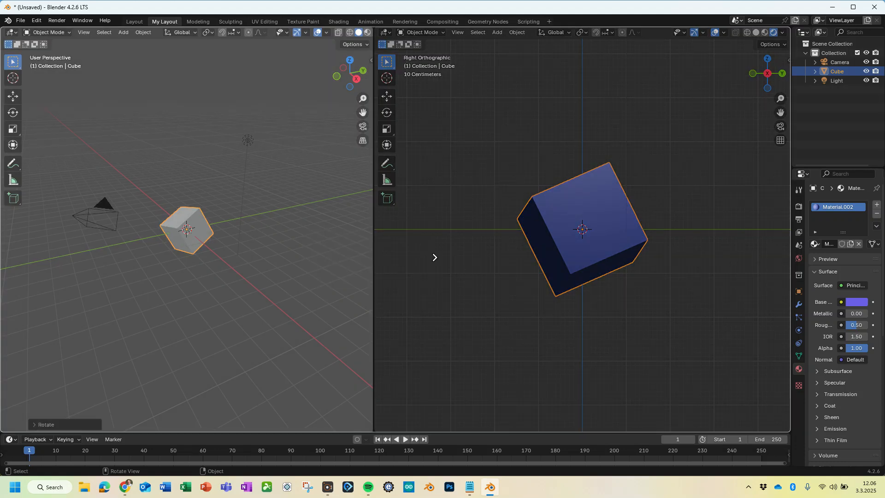
left_click(434, 258)
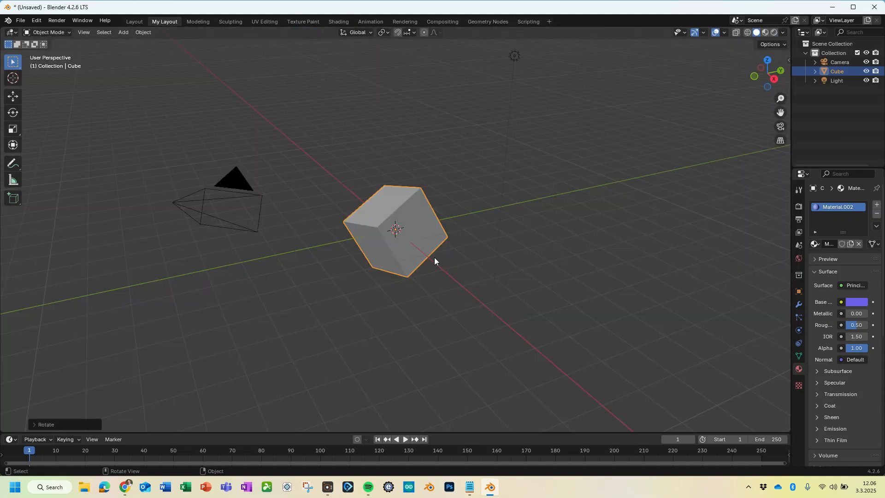
Step: Join the timeline area into the 3D viewport and orbit to view the tilted cube from higher above
right_click(295, 434)
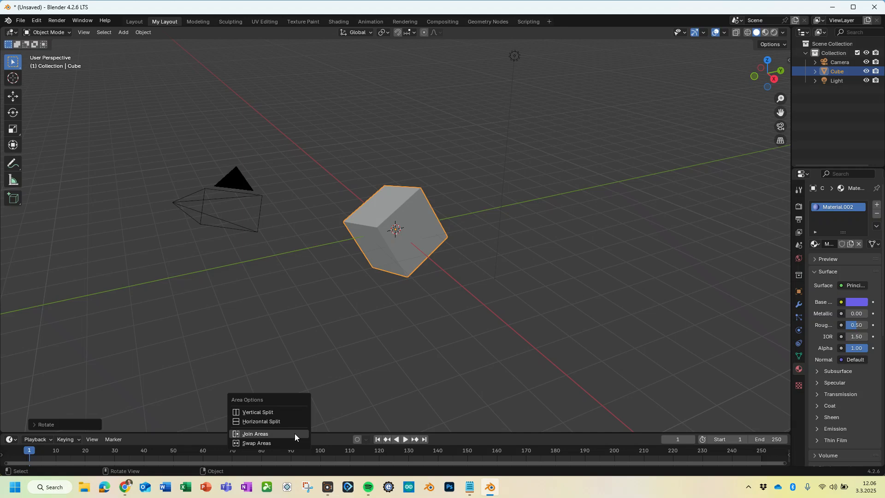
left_click(294, 434)
left_click(295, 439)
middle_click_drag(295, 443, 505, 324)
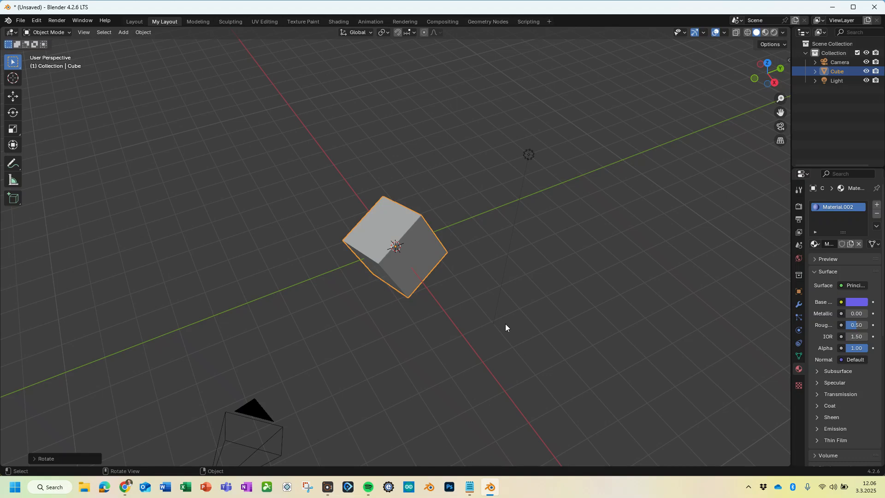